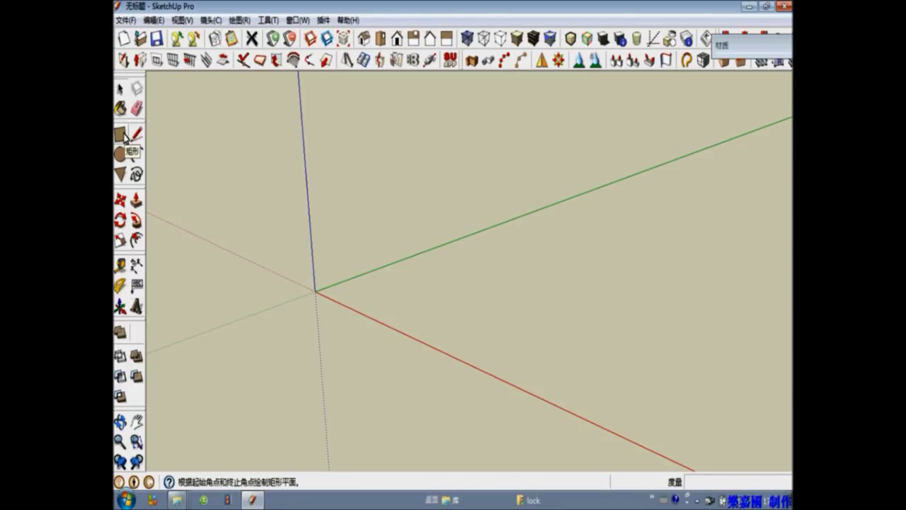
With the Tape Measure, add ground guides 4000 mm off the green axis and 3000 mm off the red axis.
{"action": "left_click", "coordinate": [122, 265]}
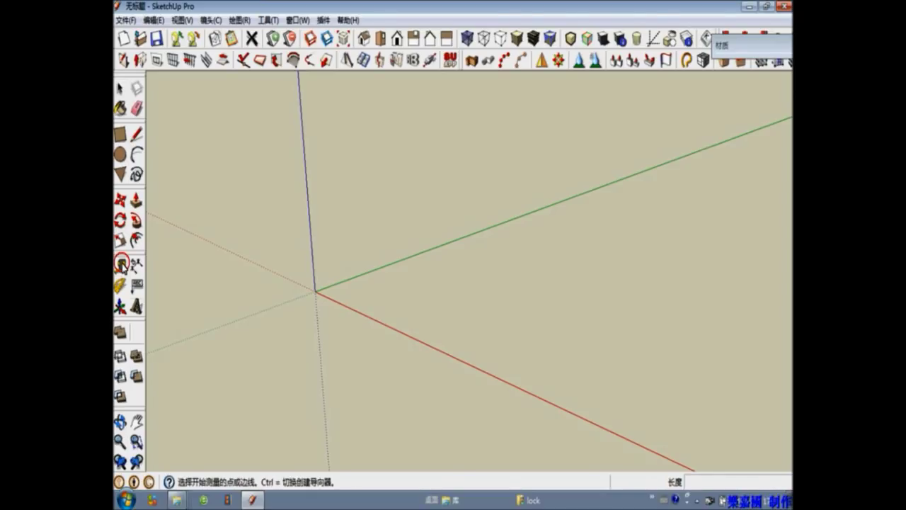
{"action": "left_click", "coordinate": [422, 245]}
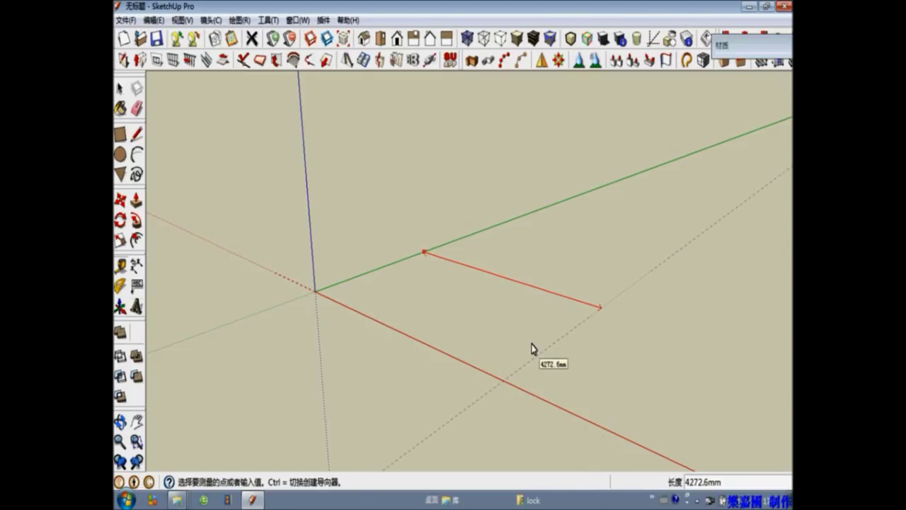
{"action": "type", "text": "4000"}
{"action": "key", "text": "Return"}
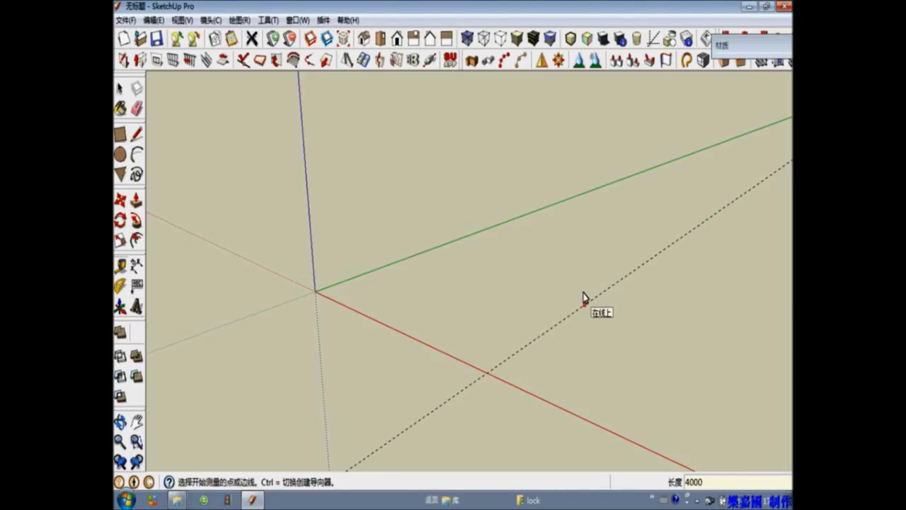
{"action": "left_click", "coordinate": [394, 327]}
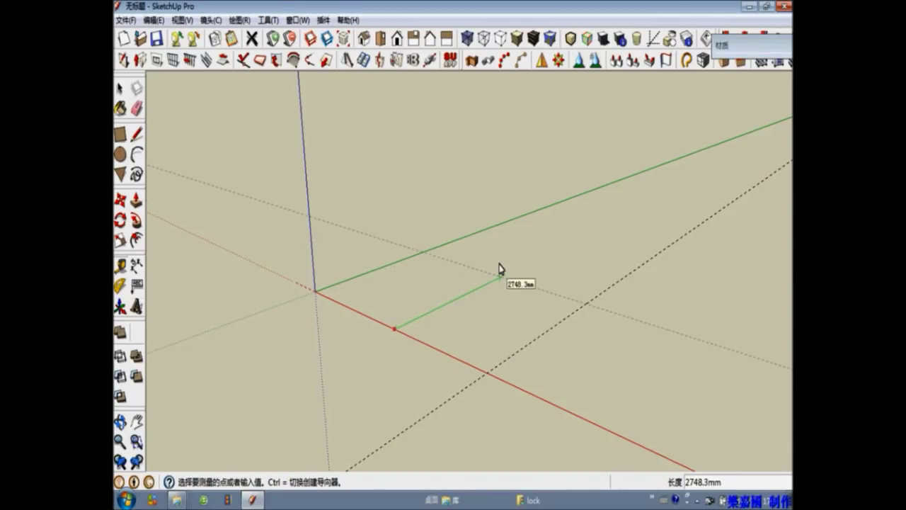
{"action": "type", "text": "3"}
{"action": "key", "text": "Return"}
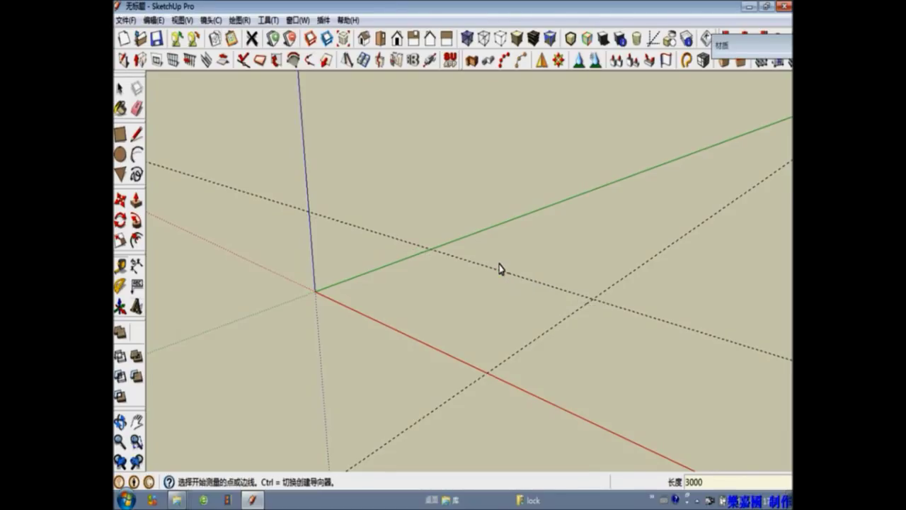
{"action": "left_click", "coordinate": [122, 137]}
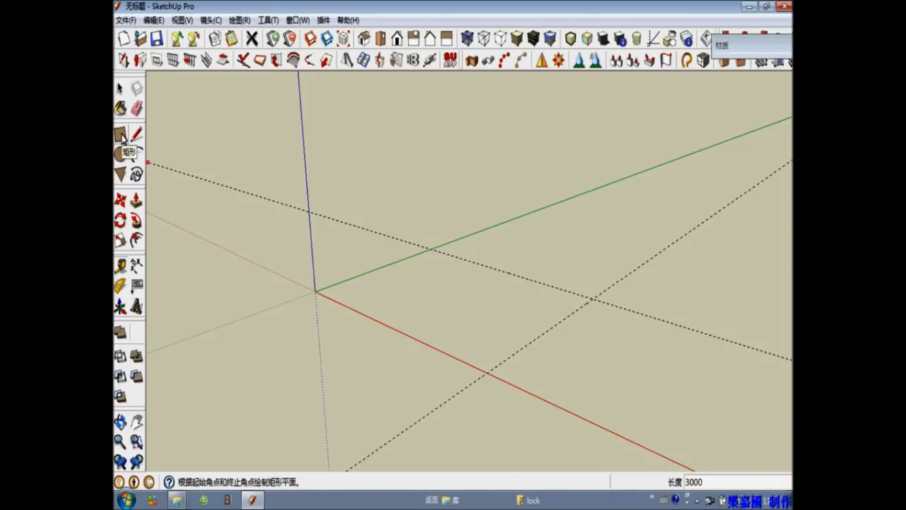
Draw a 4000 × 3000 mm rectangle from the origin to the guide intersection.
{"action": "left_click", "coordinate": [122, 137]}
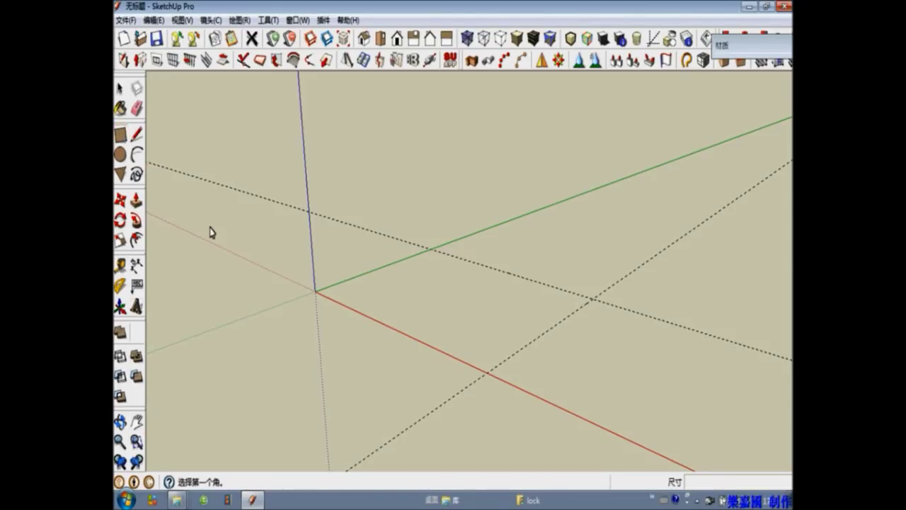
{"action": "left_click", "coordinate": [315, 277]}
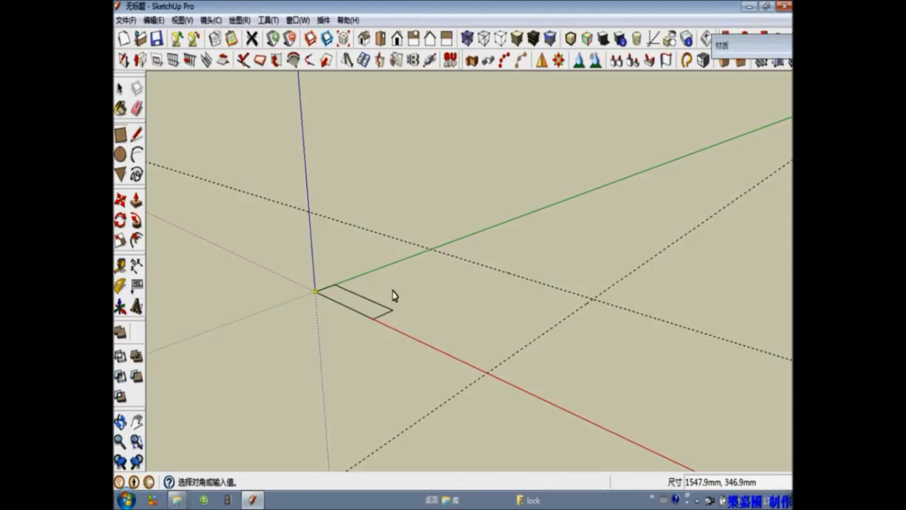
{"action": "left_click", "coordinate": [593, 283]}
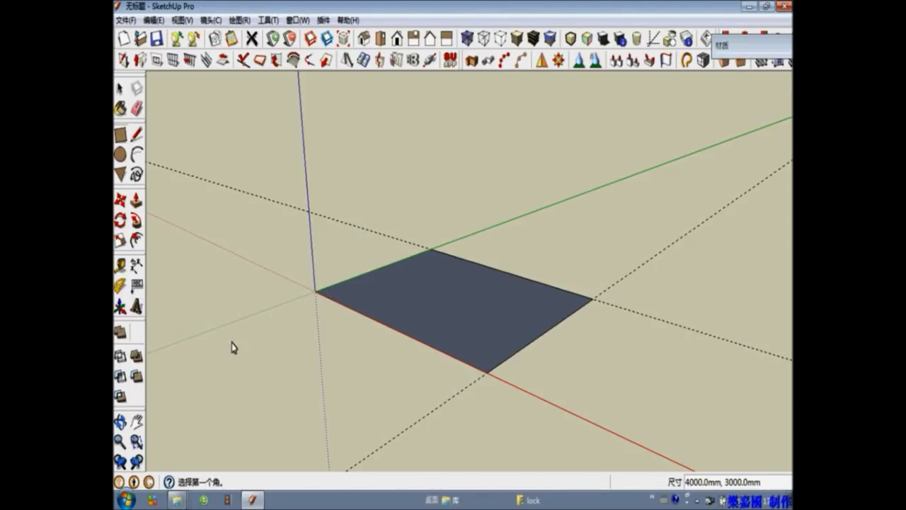
{"action": "middle_click_drag", "start_coordinate": [233, 344], "coordinate": [298, 350]}
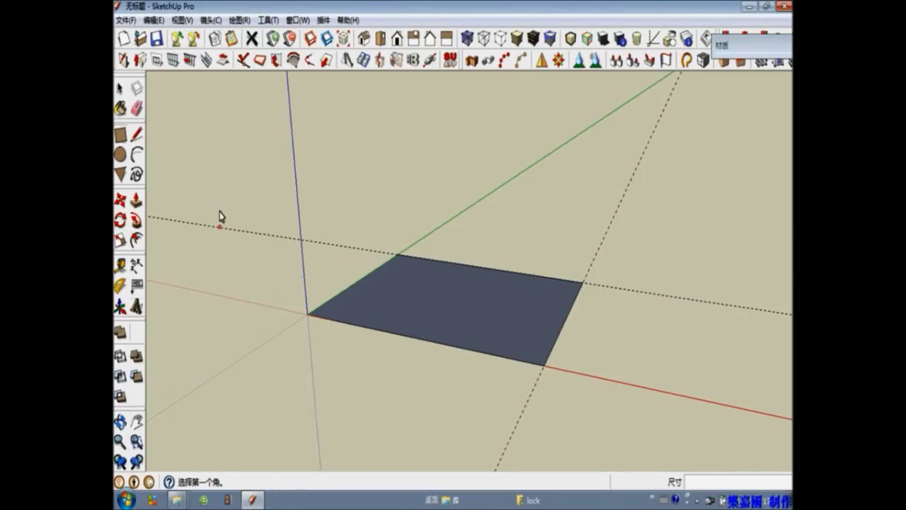
Push/Pull the rectangle up 1000 mm into a box.
{"action": "left_click", "coordinate": [138, 204]}
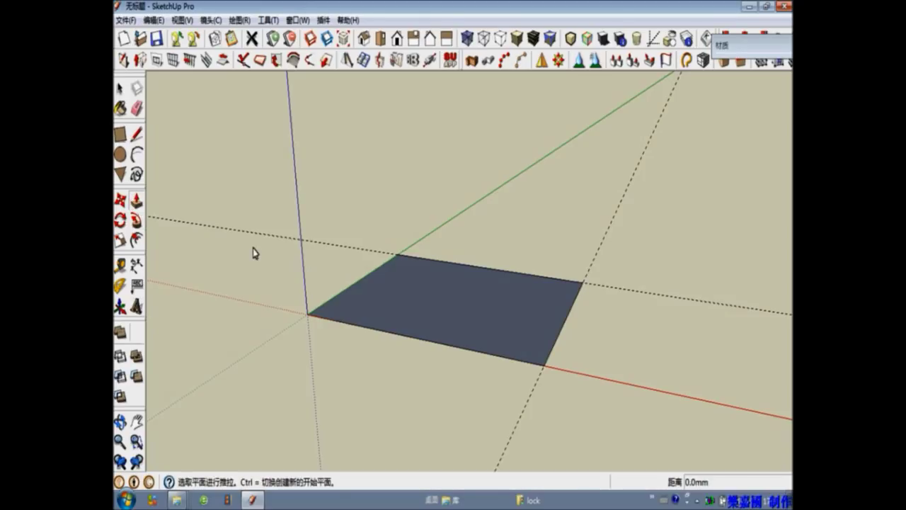
{"action": "left_click", "coordinate": [453, 305]}
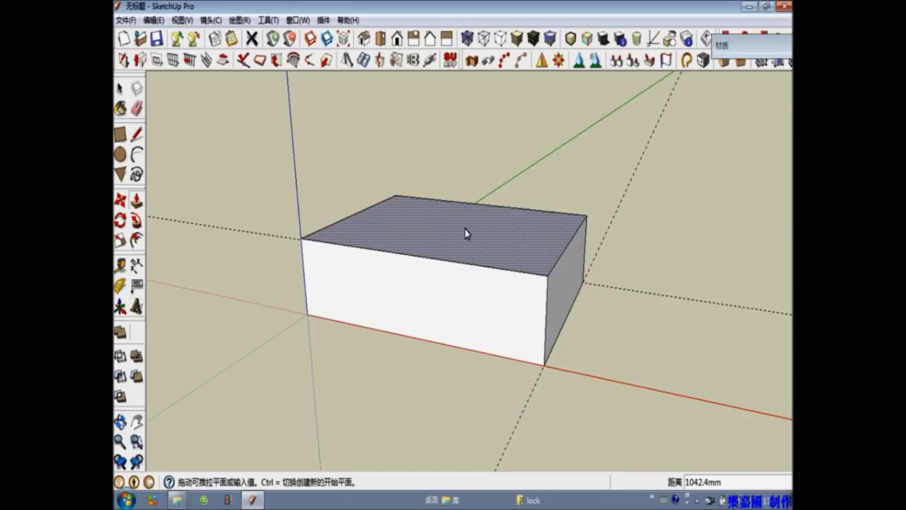
{"action": "type", "text": "1000"}
{"action": "key", "text": "Return"}
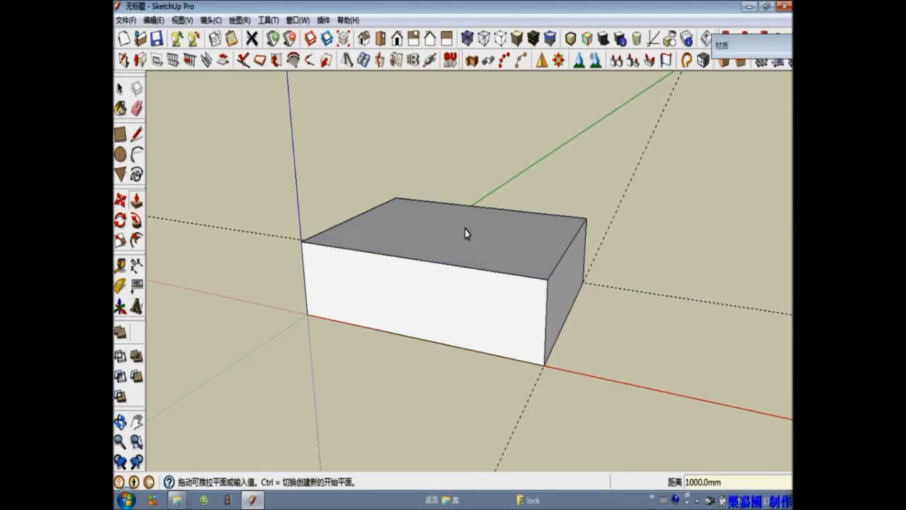
{"action": "left_click", "coordinate": [137, 268]}
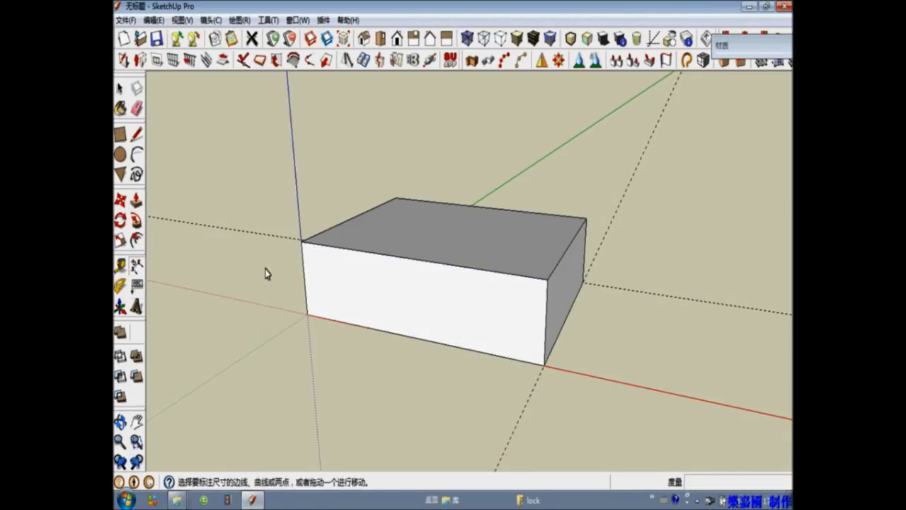
Dimension the front vertical edge (1000.0 mm) and front bottom edge (4000.0 mm), labels outside the box.
{"action": "left_click", "coordinate": [301, 241]}
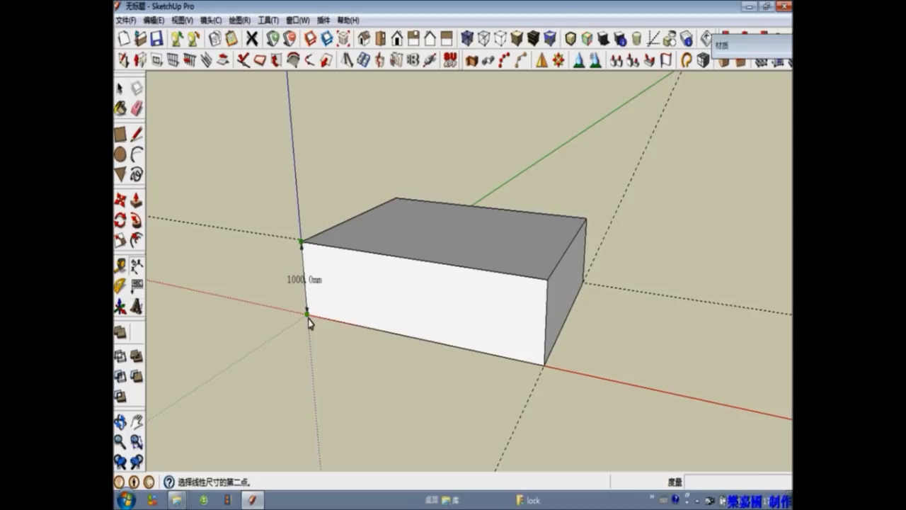
{"action": "left_click", "coordinate": [307, 314]}
{"action": "left_click", "coordinate": [269, 301]}
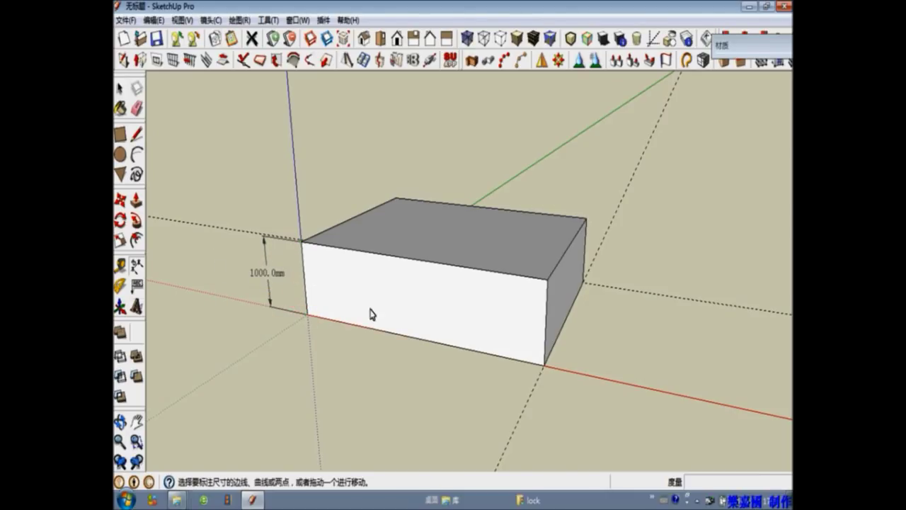
{"action": "left_click", "coordinate": [307, 314]}
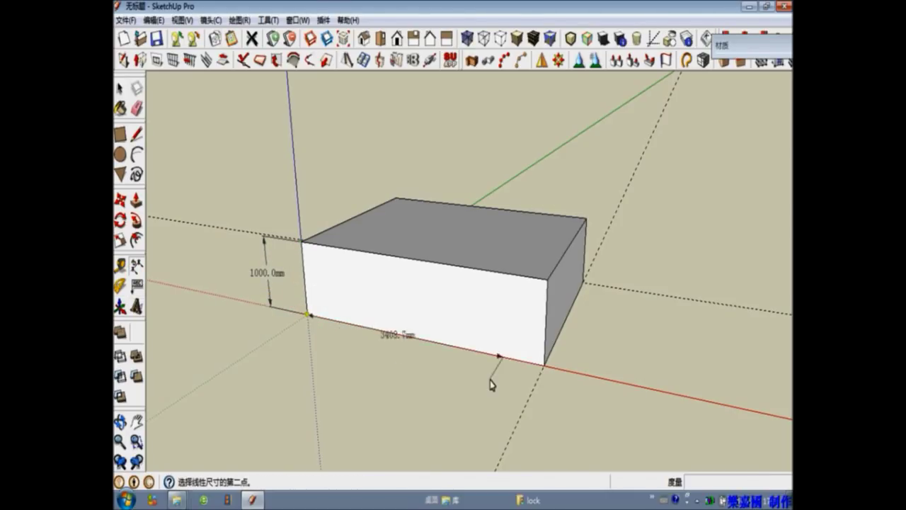
{"action": "left_click", "coordinate": [543, 366]}
{"action": "left_click", "coordinate": [446, 389]}
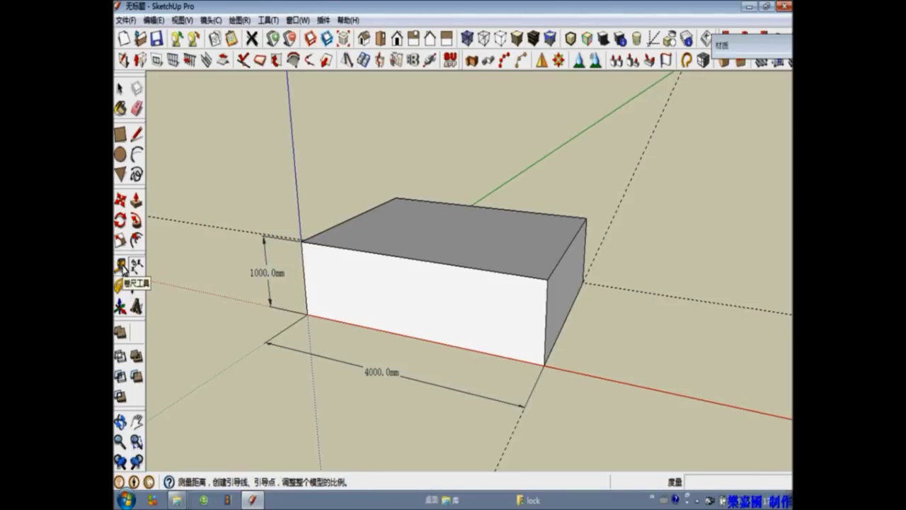
Place vertical guides on the front face 500 mm from the left edge and 500 mm beyond that.
{"action": "left_click", "coordinate": [121, 266]}
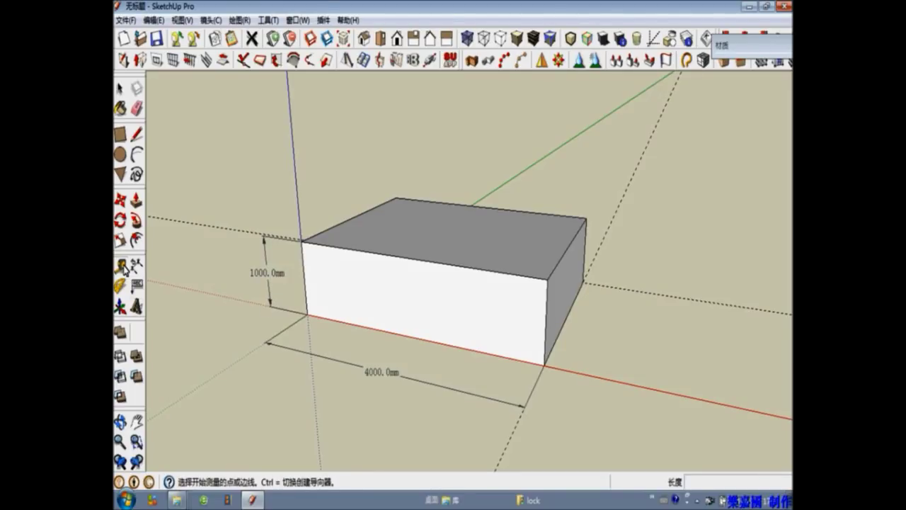
{"action": "left_click", "coordinate": [304, 279]}
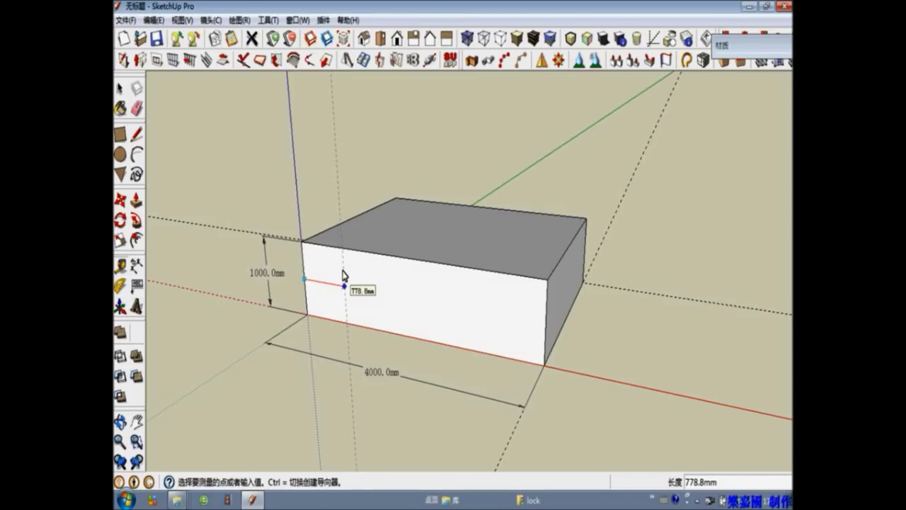
{"action": "type", "text": "500"}
{"action": "key", "text": "Return"}
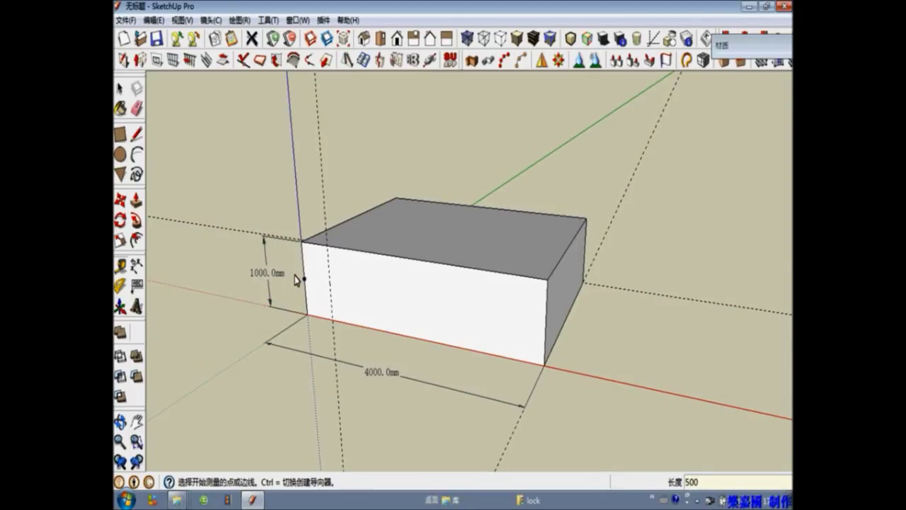
{"action": "left_click", "coordinate": [329, 280]}
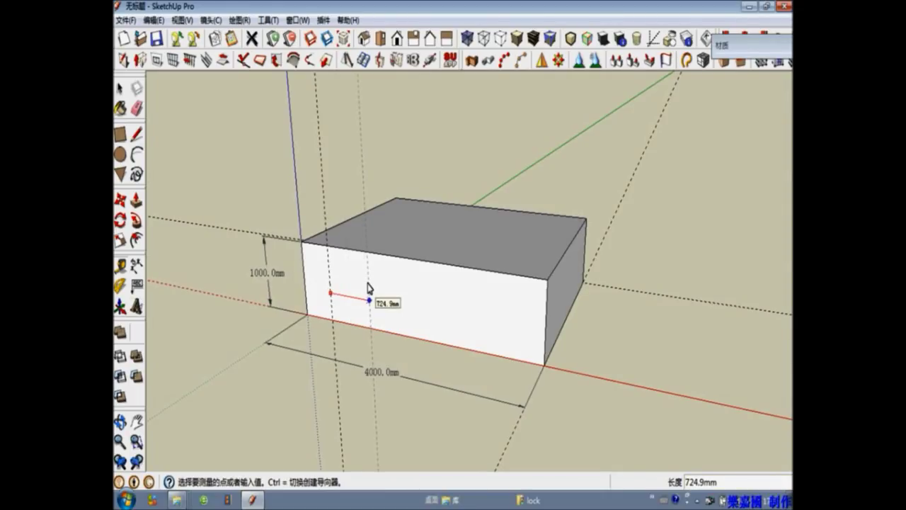
{"action": "type", "text": "500"}
{"action": "key", "text": "Return"}
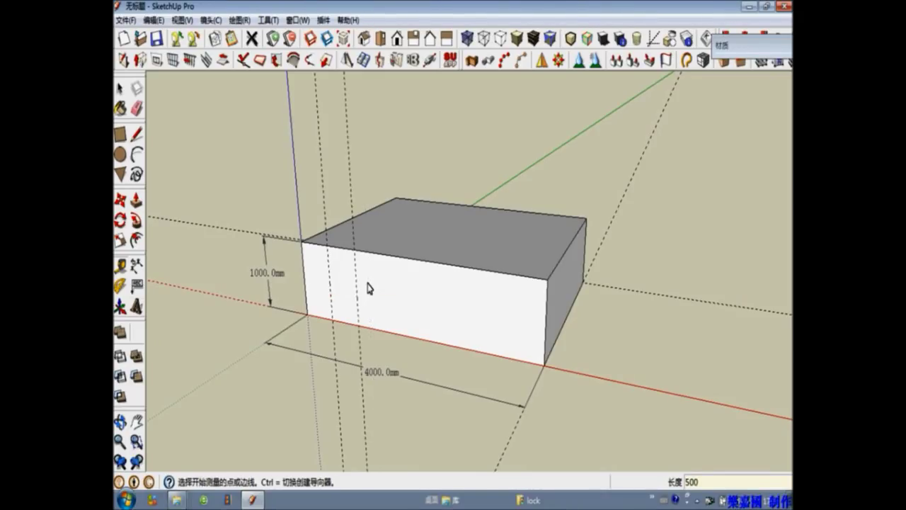
Add horizontal guides 250 mm above the bottom edge and 500 mm higher, at 750 mm.
{"action": "left_click", "coordinate": [346, 323]}
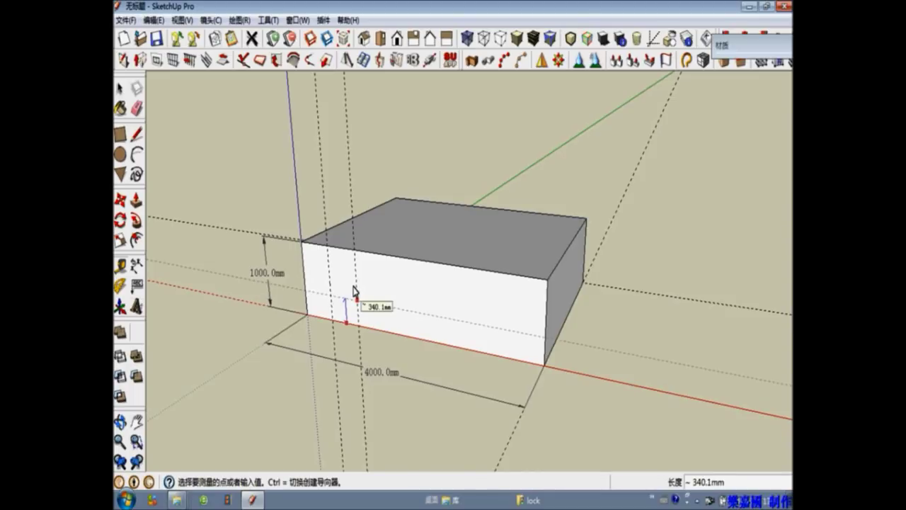
{"action": "type", "text": "25"}
{"action": "key", "text": "Return"}
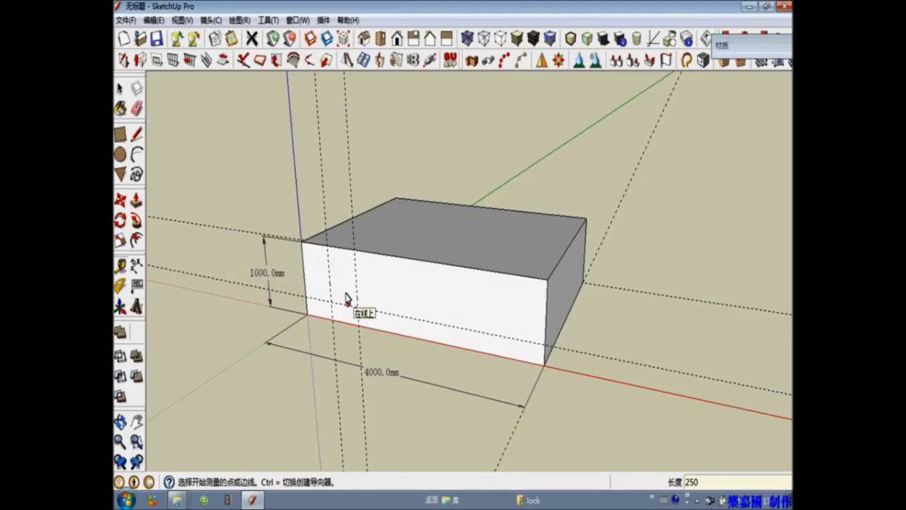
{"action": "left_click", "coordinate": [346, 298]}
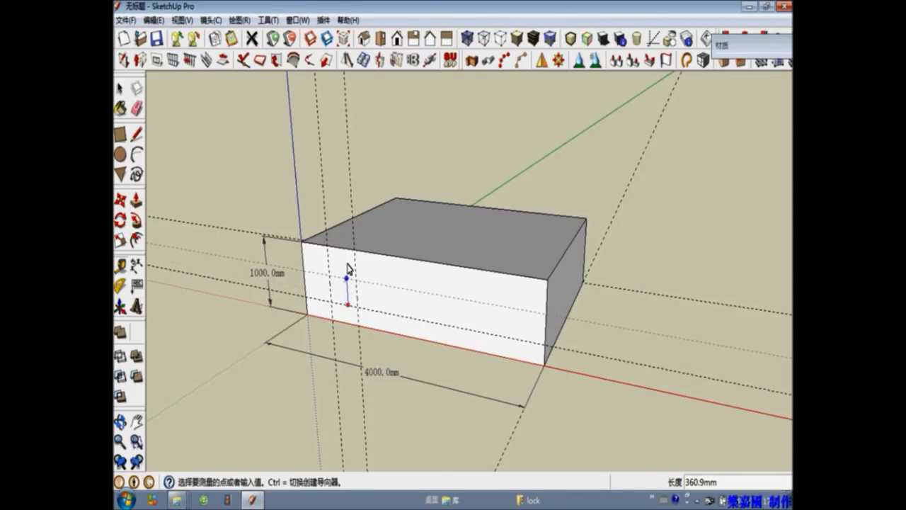
{"action": "type", "text": "50"}
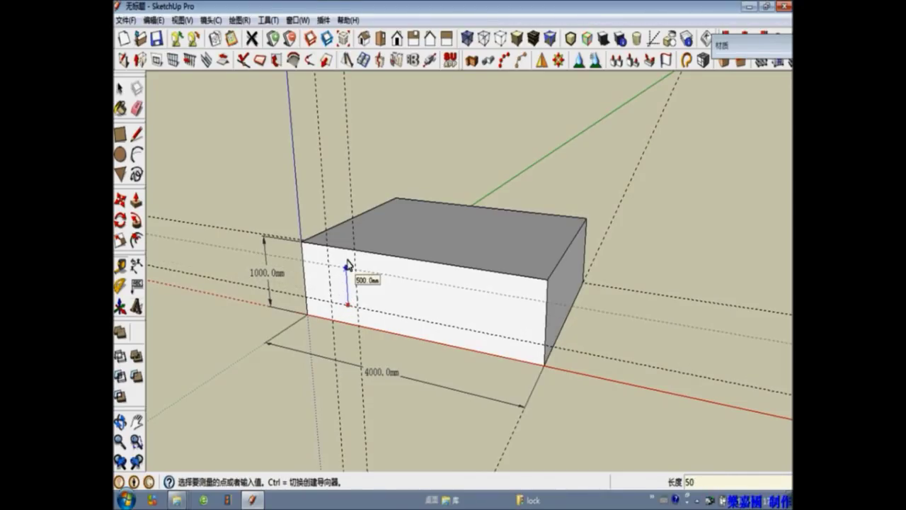
{"action": "key", "text": "Return"}
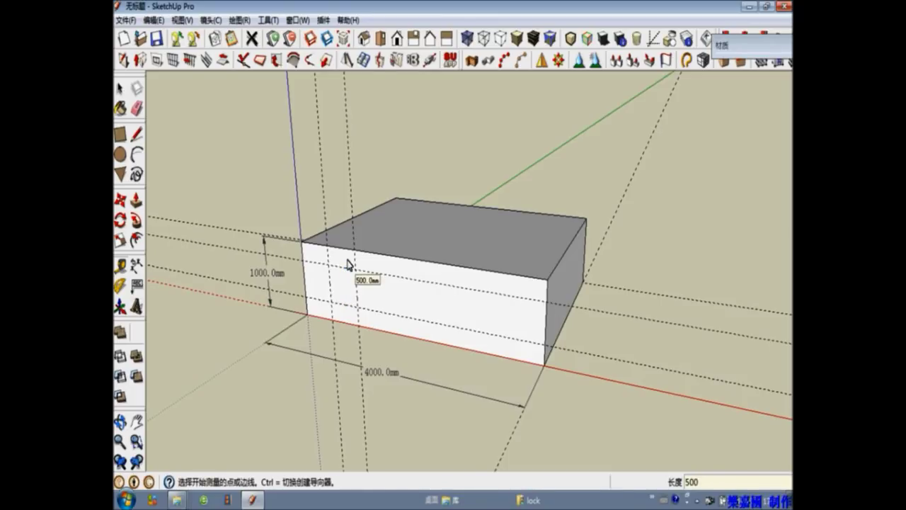
Draw a 500 × 500 mm square between the guide intersections on the front face.
{"action": "left_click", "coordinate": [122, 136]}
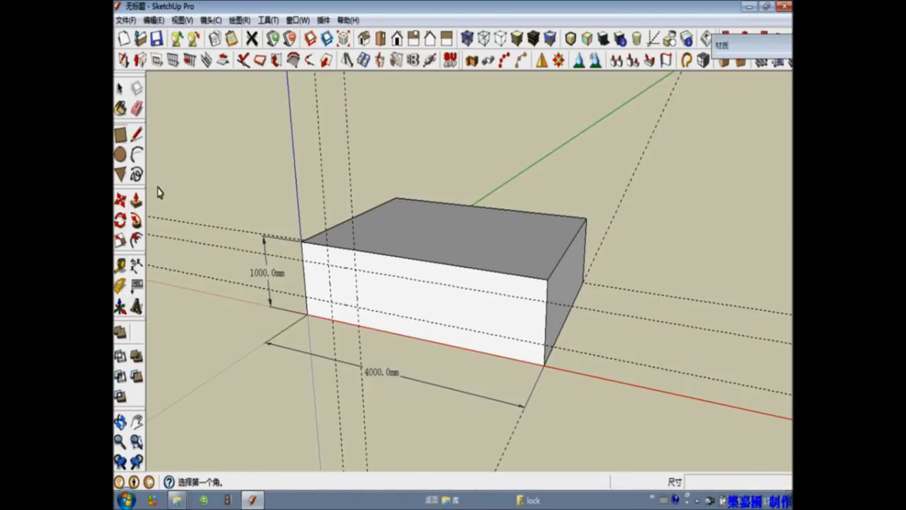
{"action": "left_click", "coordinate": [328, 264]}
{"action": "left_click", "coordinate": [357, 304]}
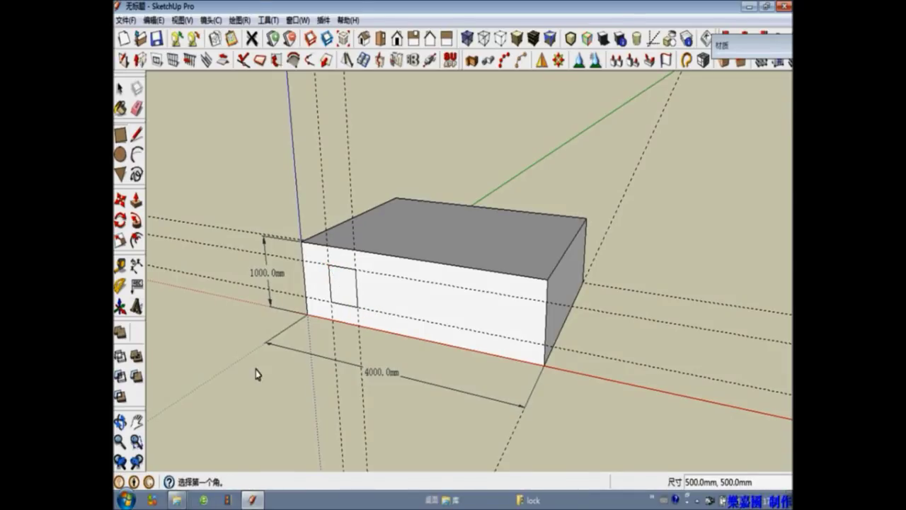
Push/Pull the square out 300 mm from the front face.
{"action": "left_click", "coordinate": [136, 201]}
{"action": "left_click", "coordinate": [136, 200]}
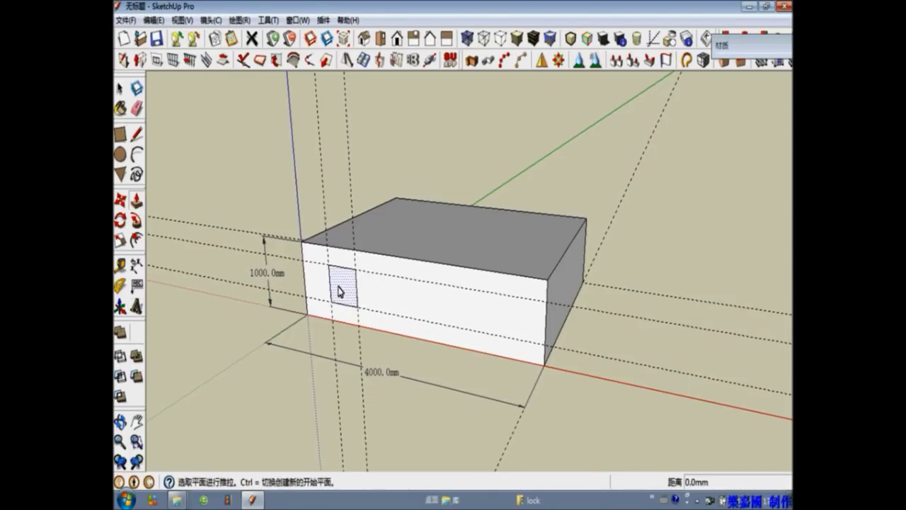
{"action": "left_click", "coordinate": [338, 291]}
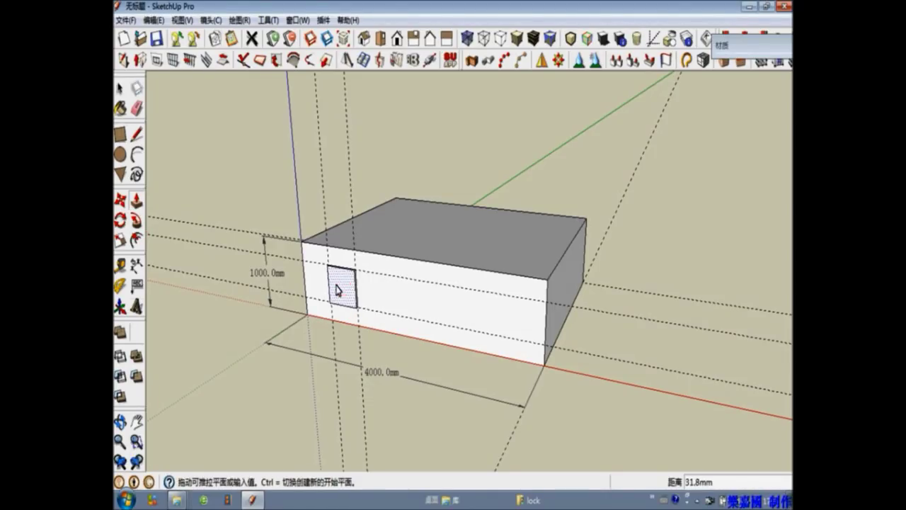
{"action": "type", "text": "300"}
{"action": "key", "text": "Return"}
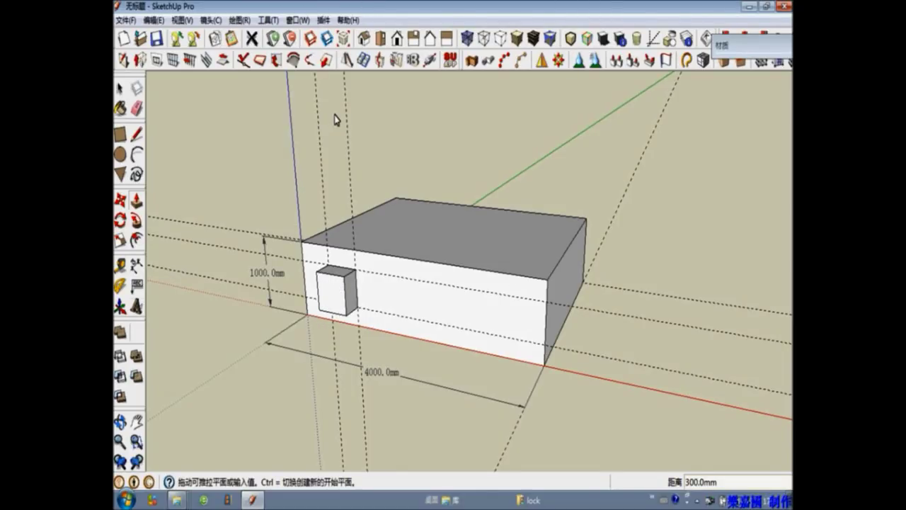
Remove every guide with Edit > Delete Guides, then orbit to review the finished box.
{"action": "left_click", "coordinate": [151, 21]}
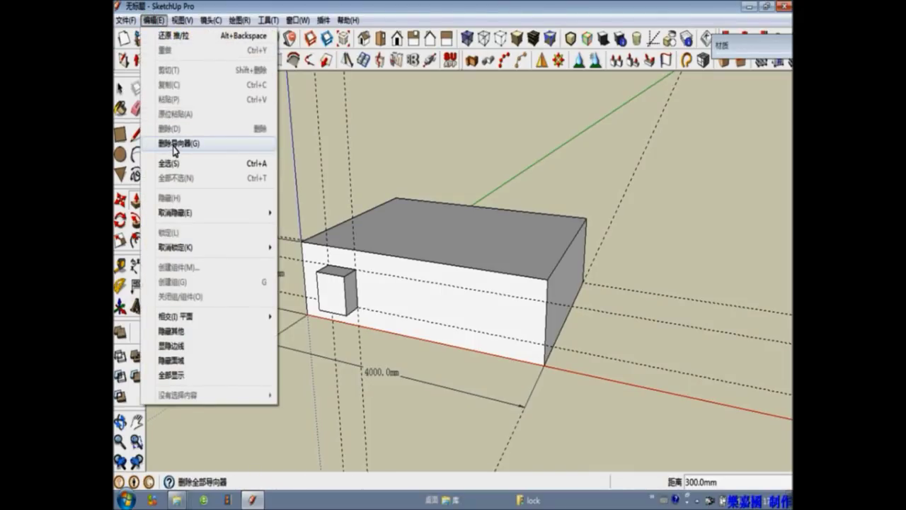
{"action": "left_click", "coordinate": [174, 145]}
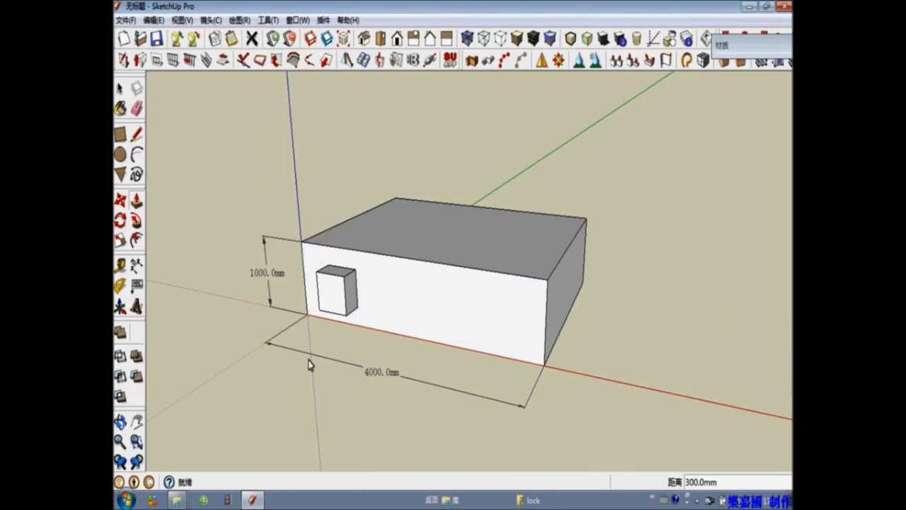
{"action": "middle_click_drag", "start_coordinate": [308, 365], "coordinate": [373, 319]}
{"action": "middle_click_drag", "start_coordinate": [388, 369], "coordinate": [347, 370]}
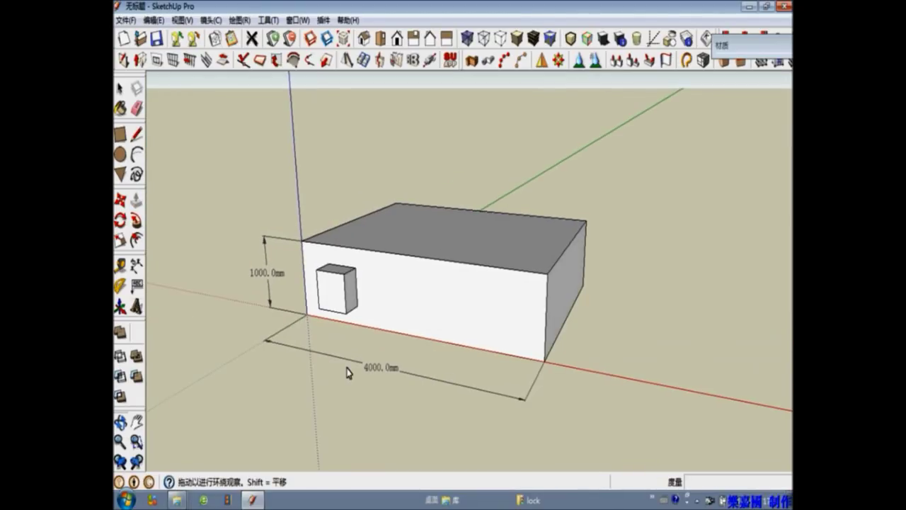